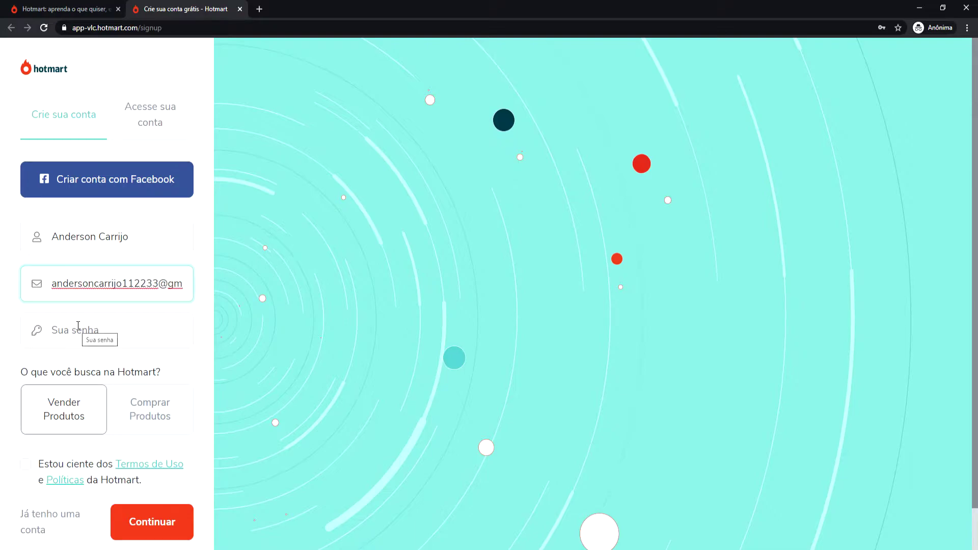
Enter the account password and submit the sign-up form with the terms of use and policies accepted.
key("ctrl+v")
left_click(24, 466)
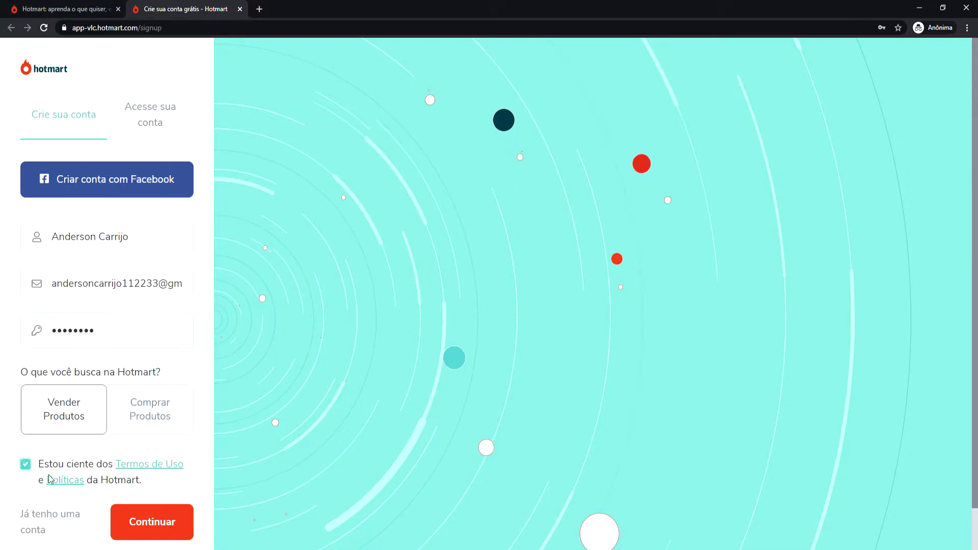
left_click(163, 531)
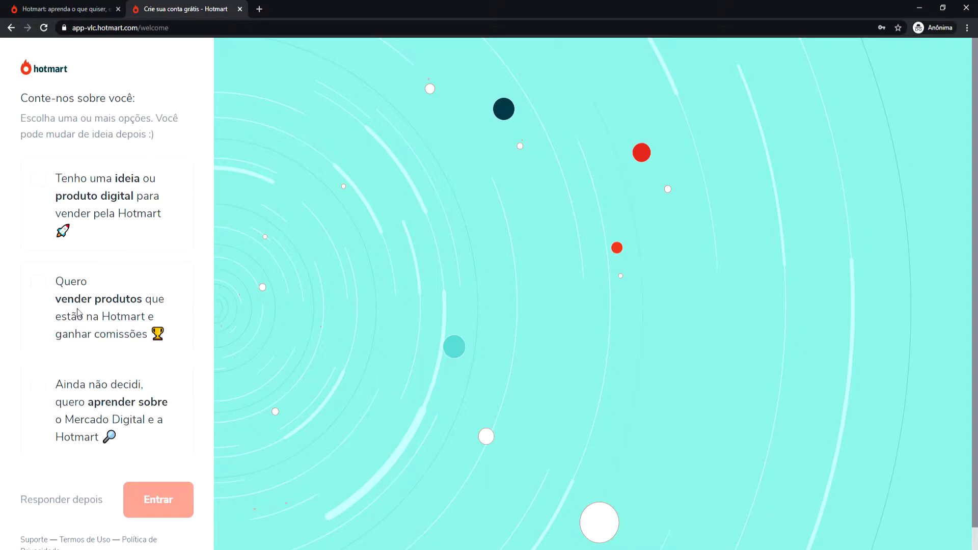
Choose selling existing Hotmart products for commissions and learning about the digital market as interests, and enter the platform.
left_click(35, 283)
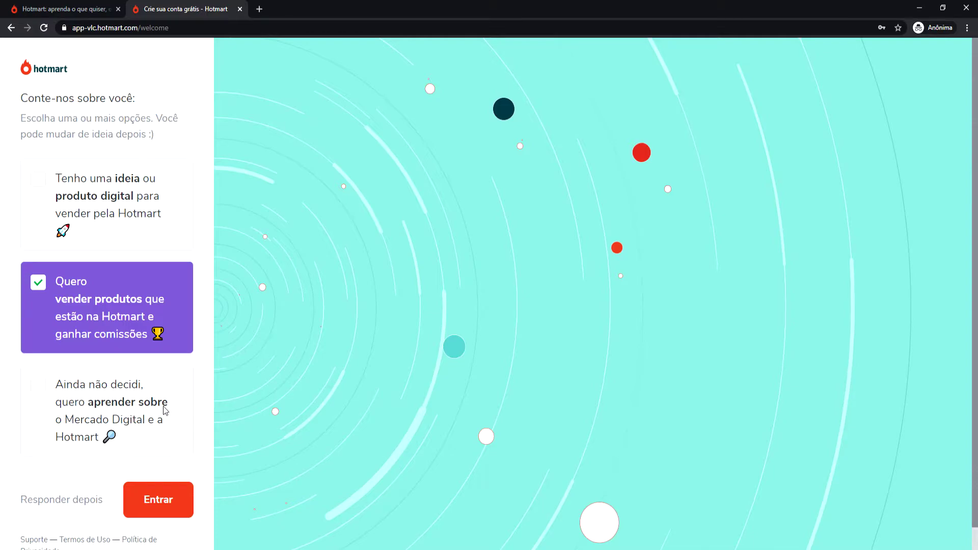
left_click(41, 391)
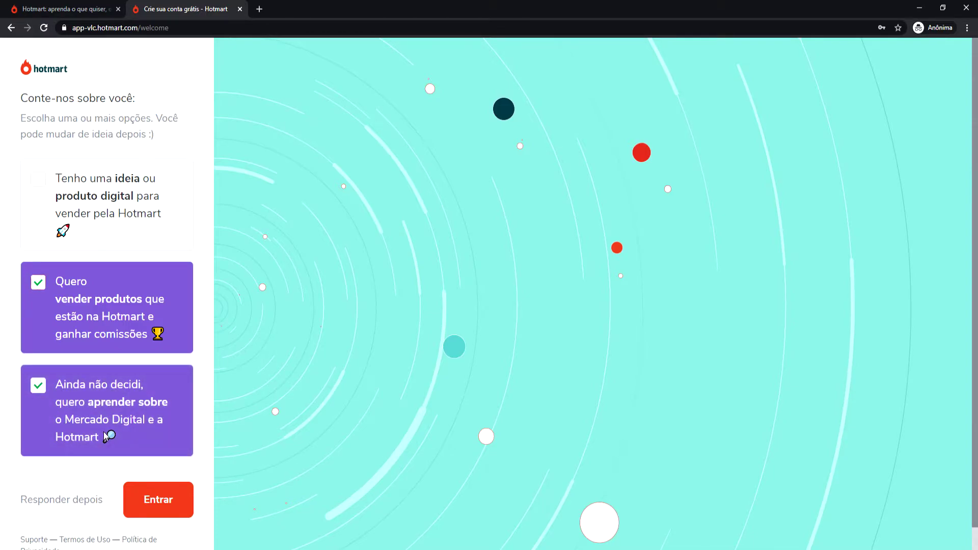
left_click(158, 511)
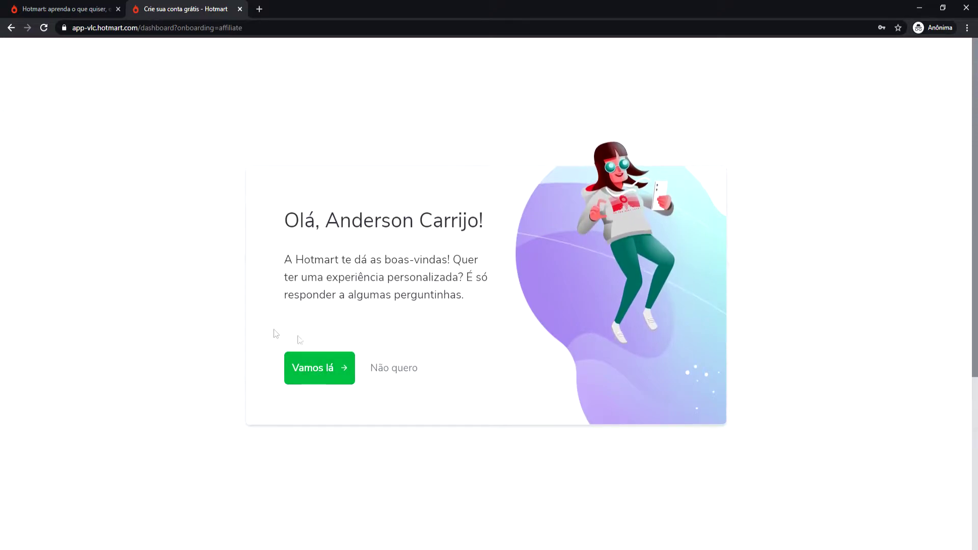
Start the personalization questionnaire and answer the experience question with "Estou começando agora".
left_click(325, 382)
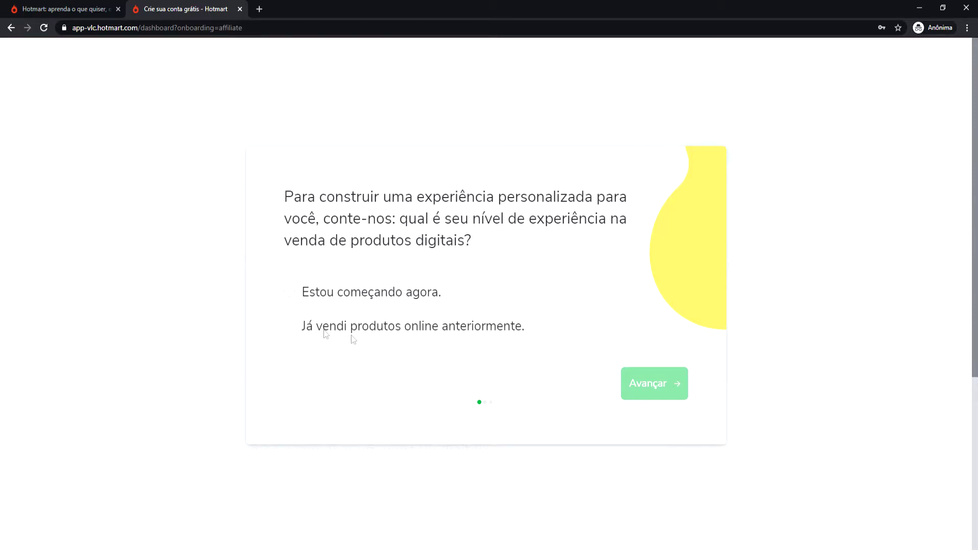
left_click(291, 296)
left_click(673, 393)
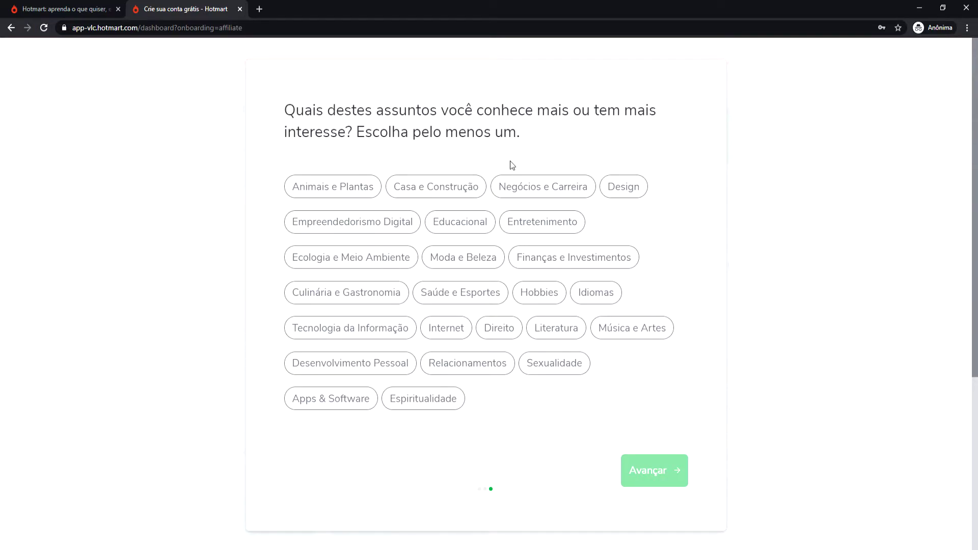
Select Design, Tecnologia da Informação and Apps & Software as topics of interest and finish the onboarding.
left_click(631, 195)
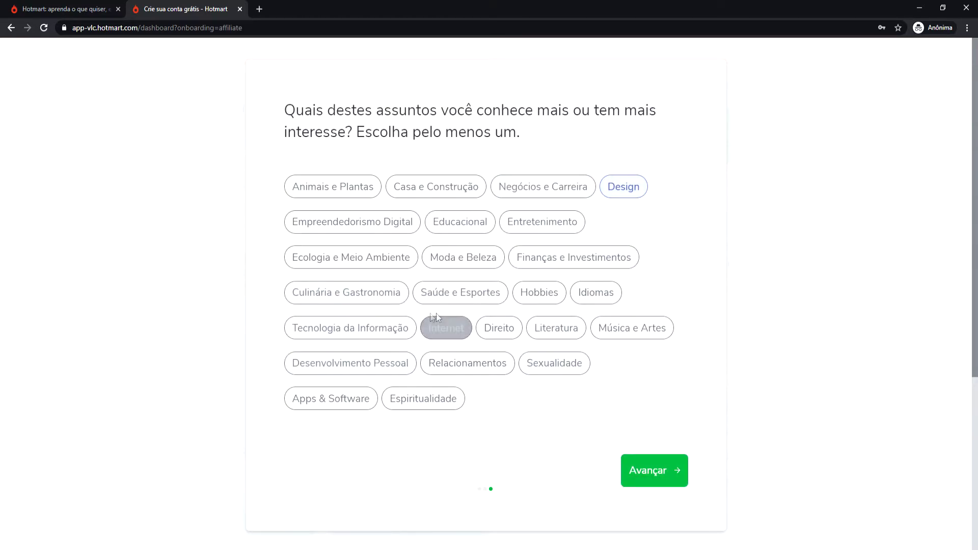
left_click(399, 332)
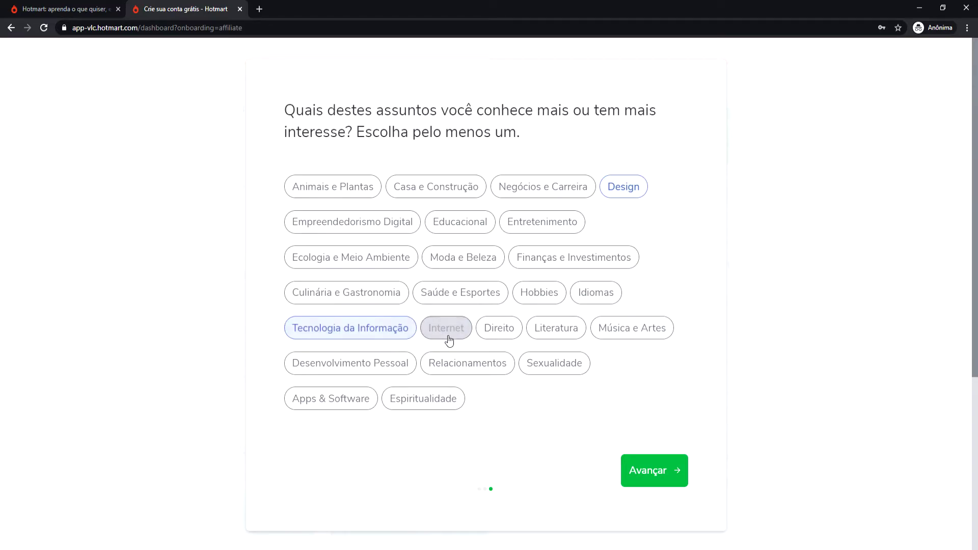
left_click(352, 404)
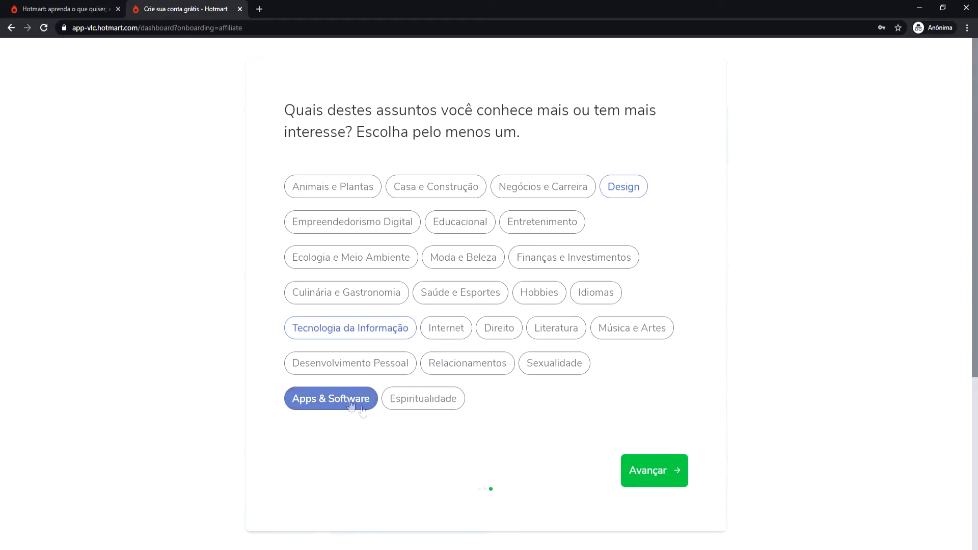
left_click(665, 476)
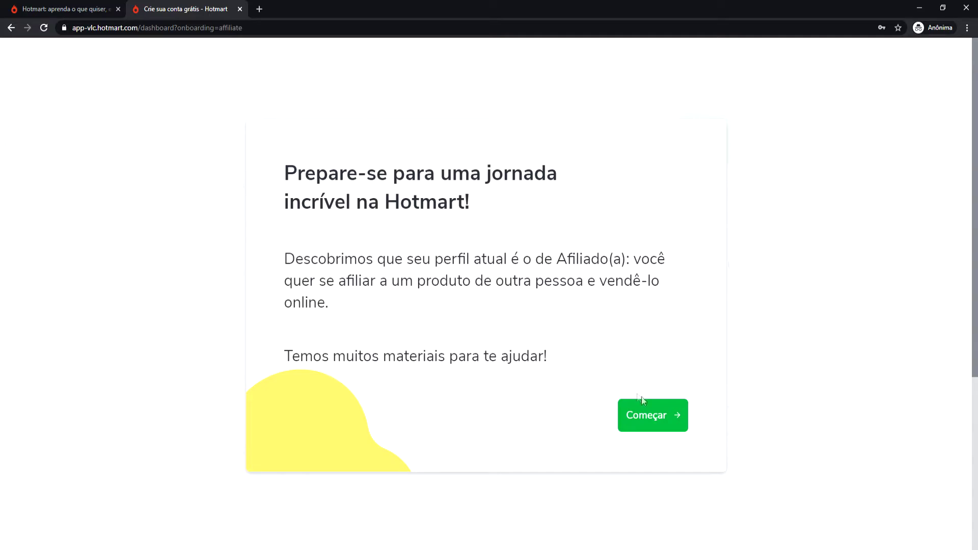
left_click(668, 424)
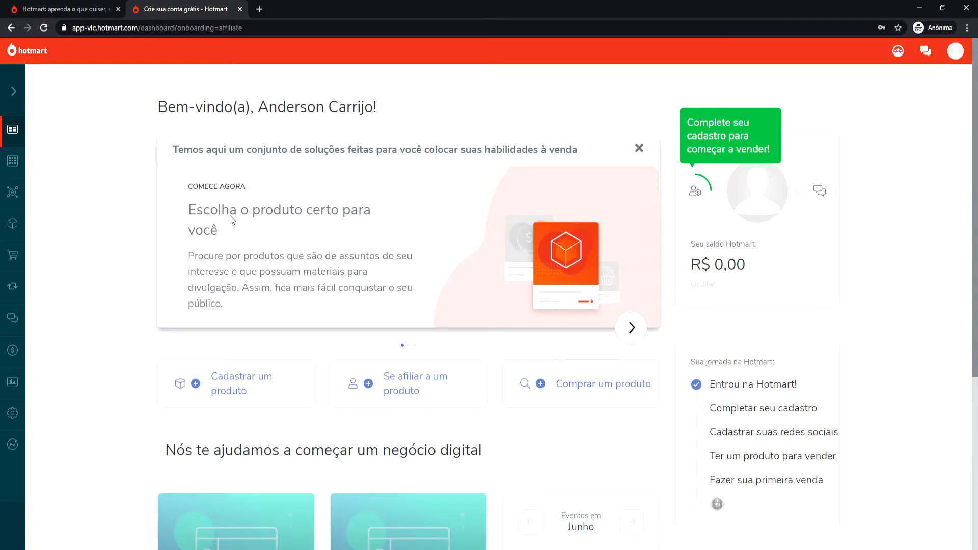
Go through the slides of the dashboard's getting-started banner and collapse it.
left_click(632, 327)
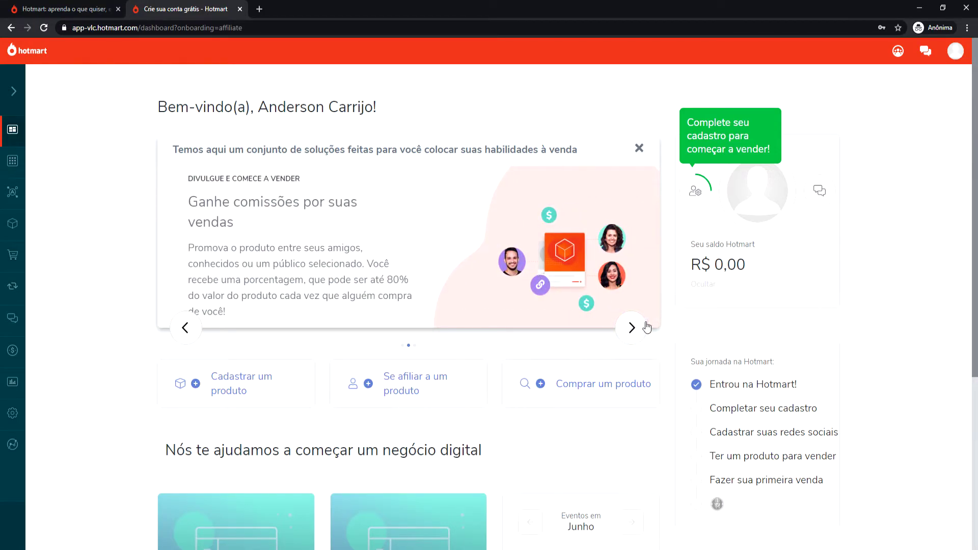
left_click(632, 327)
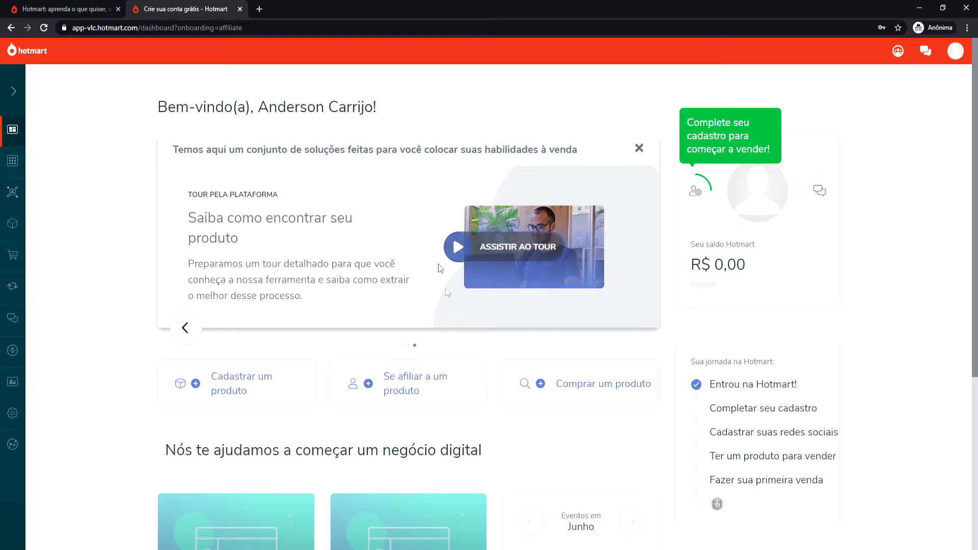
left_click(639, 150)
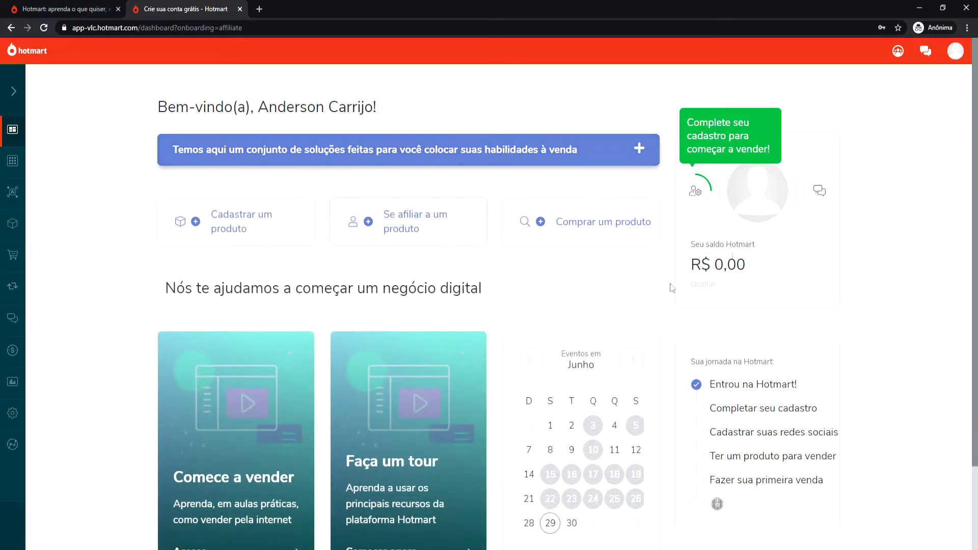
Look over the dashboard and open the personal data form for completing the account registration.
scroll(775, 277, "down", 2)
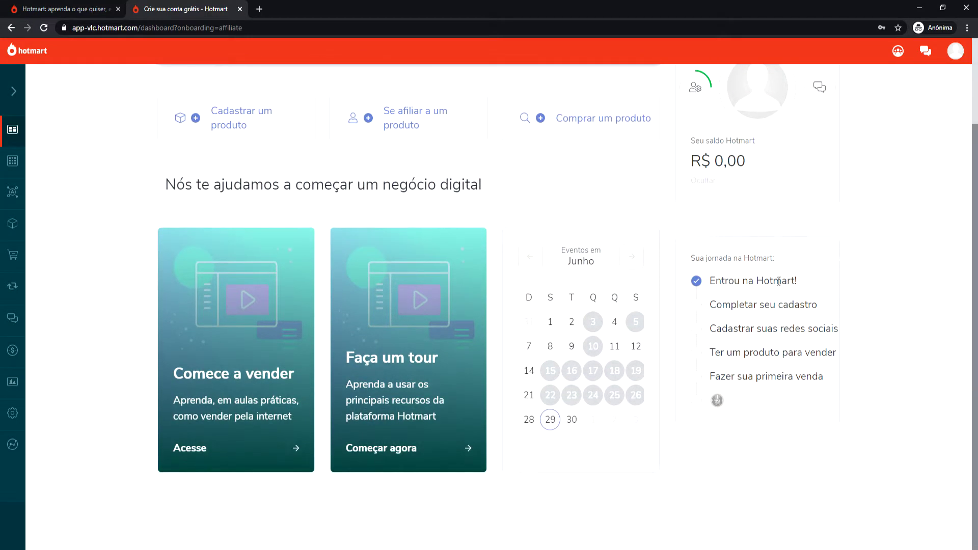
scroll(949, 413, "up", 2)
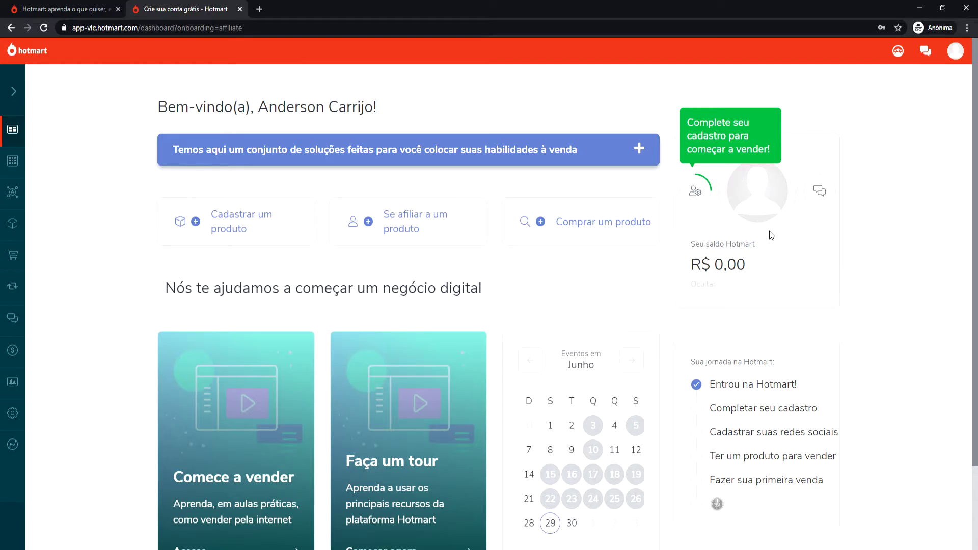
scroll(669, 258, "down", 2)
scroll(668, 257, "up", 2)
left_click(692, 202)
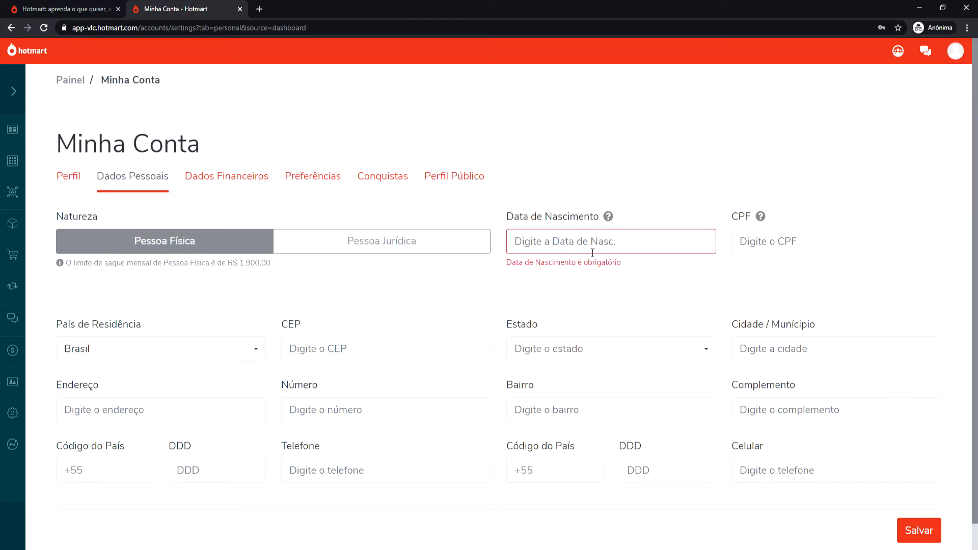
Fill in the date of birth in the personal data form.
left_click(559, 250)
type("18/01/1990")
left_click(761, 241)
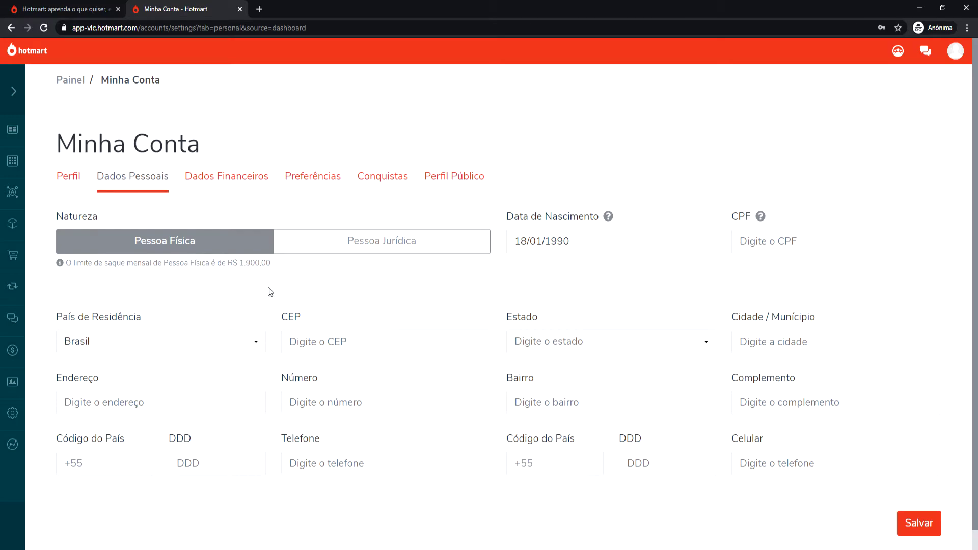
Check the form's Pessoa Jurídica version and return to Pessoa Física.
left_click(365, 243)
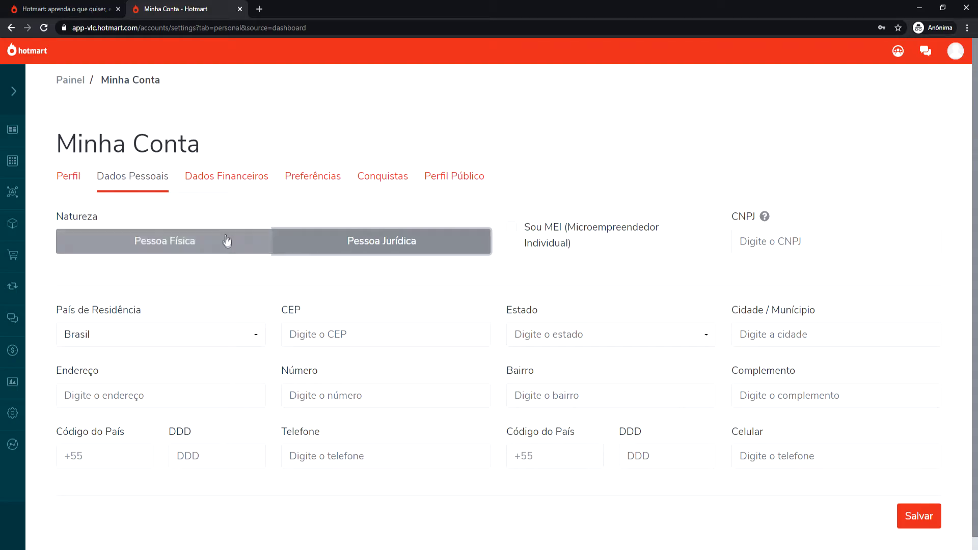
left_click(227, 242)
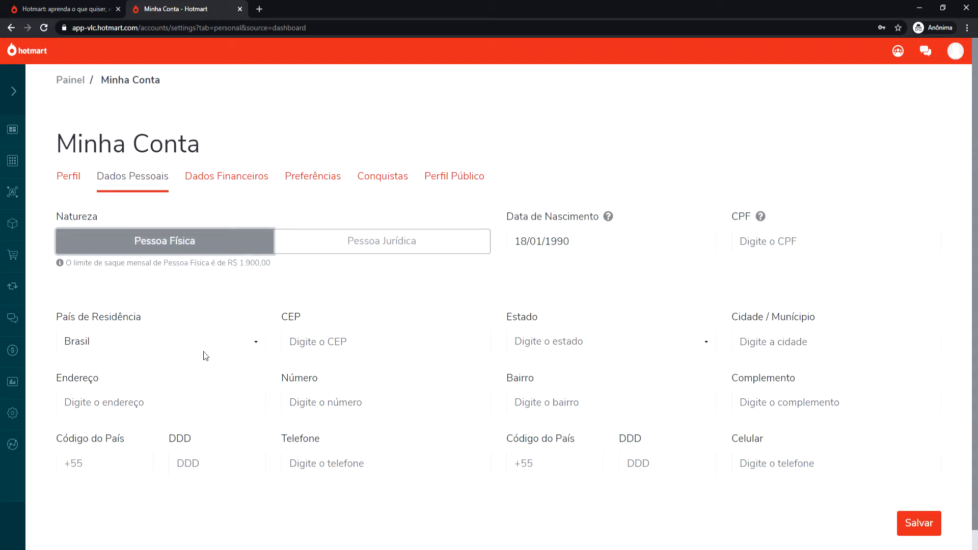
Try to save the personal data form and decline confirming the information.
left_click(392, 350)
left_click(600, 361)
left_click(320, 341)
left_click(688, 283)
left_click(321, 349)
left_click(907, 522)
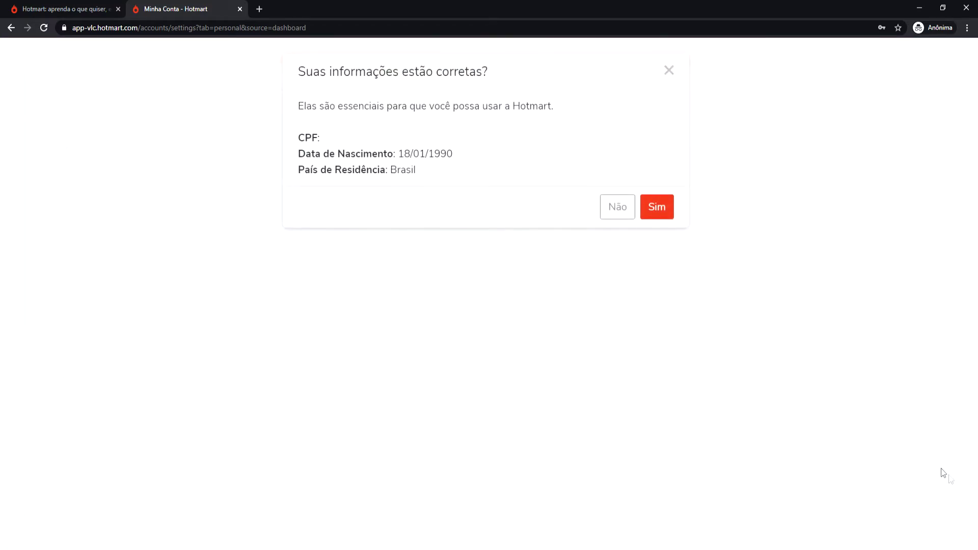
left_click(627, 210)
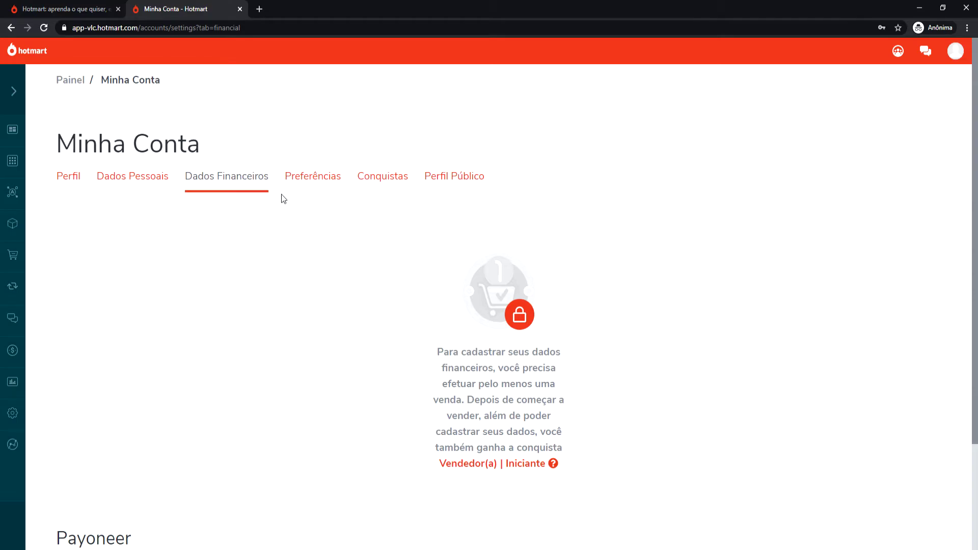
Review the account's preferences and read through its list of achievements, comparing them with the badges on the established account's dashboard.
left_click(307, 179)
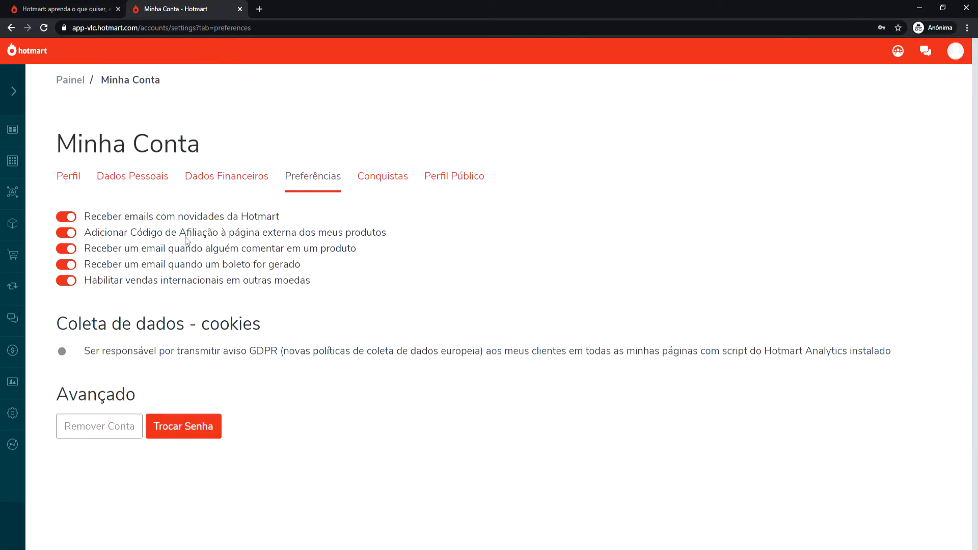
left_click(382, 178)
scroll(217, 262, "down", 15)
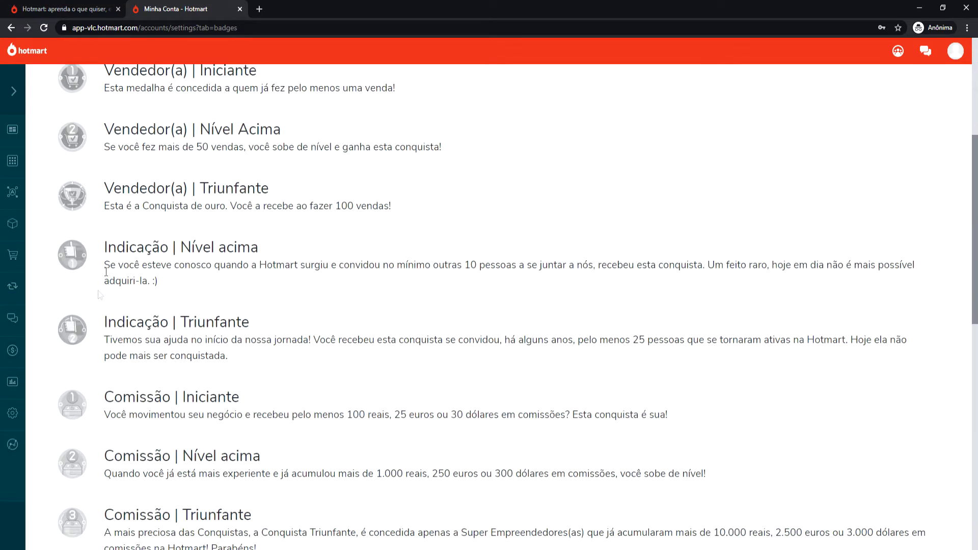
scroll(119, 376, "up", 5)
scroll(119, 376, "up", 10)
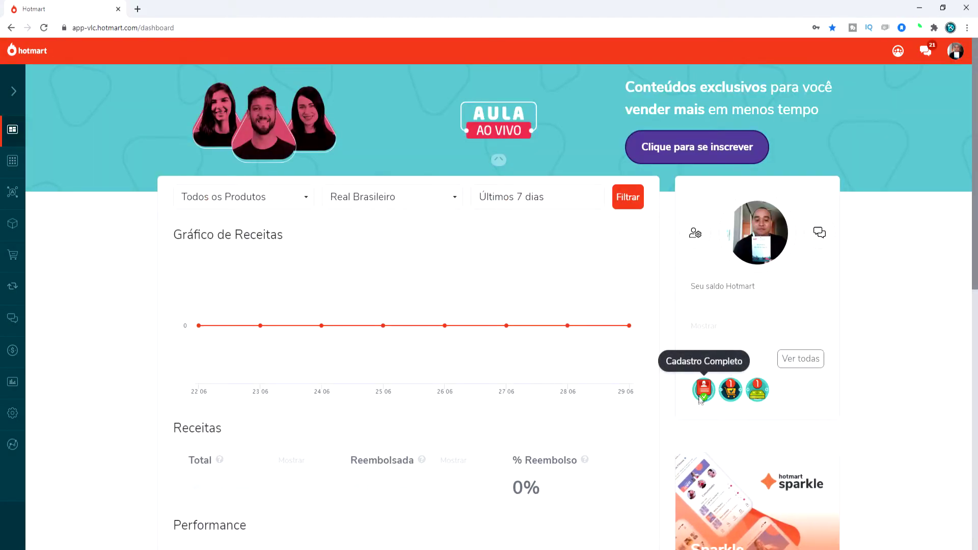
mouse_move(731, 398)
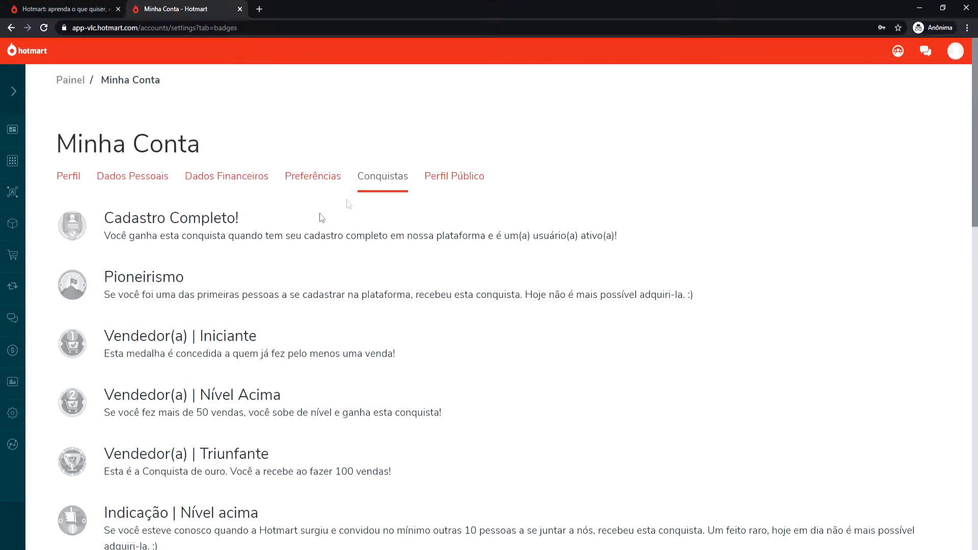
scroll(162, 322, "down", 5)
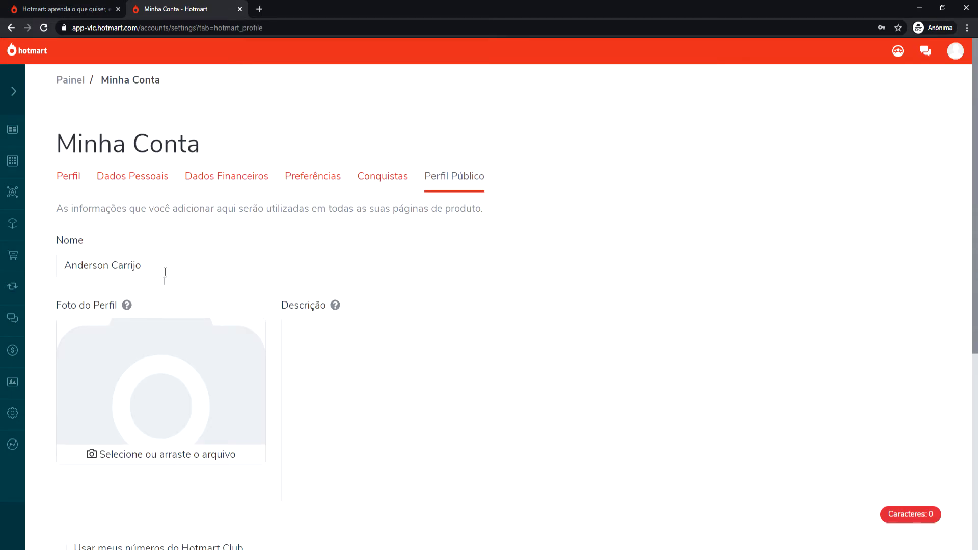
Examine the public profile's photo, description, social network and terms of use fields.
left_click(455, 393)
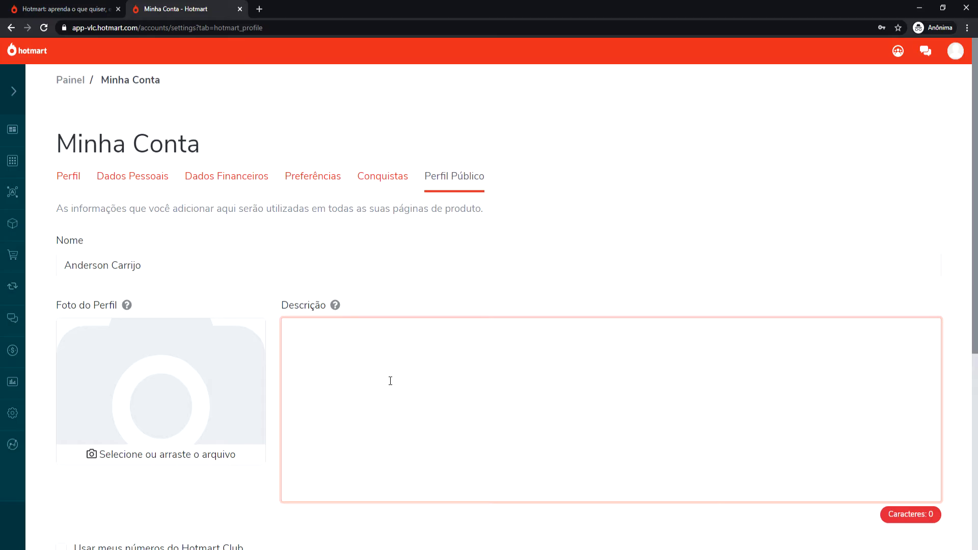
scroll(384, 454, "down", 4)
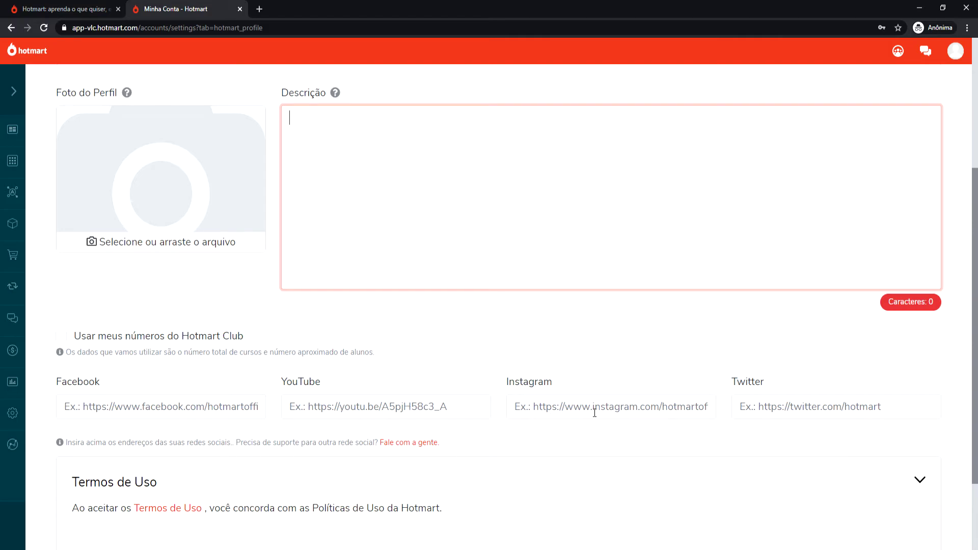
scroll(555, 404, "down", 2)
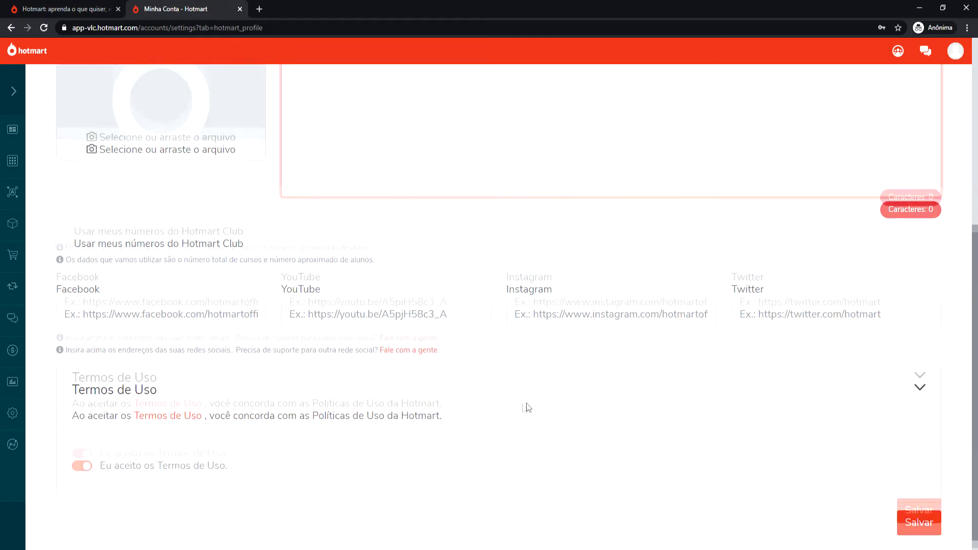
scroll(179, 403, "up", 5)
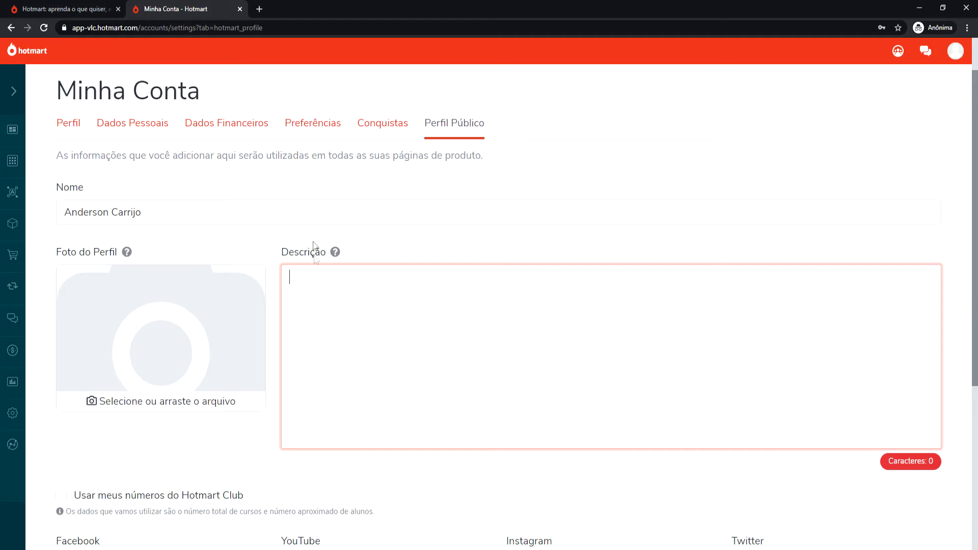
scroll(320, 285, "down", 1)
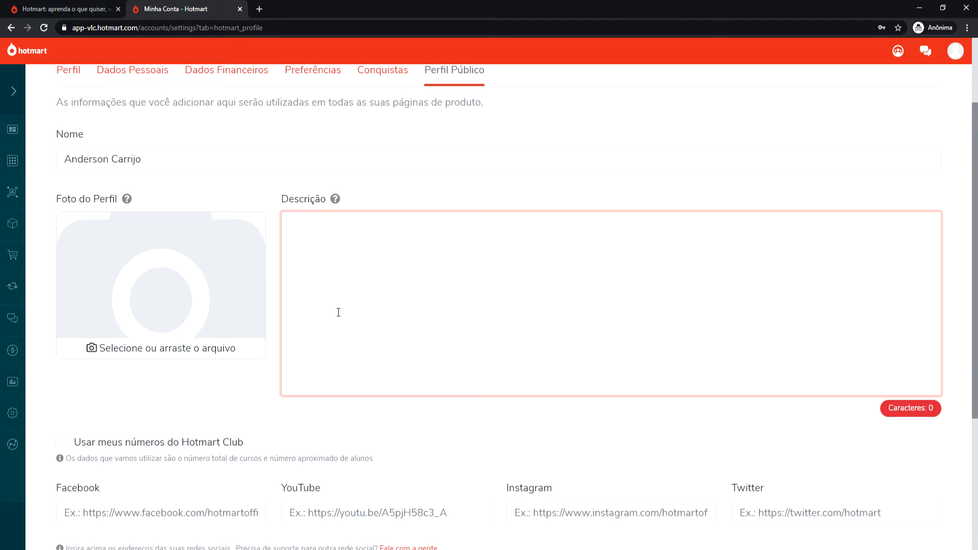
scroll(306, 326, "down", 2)
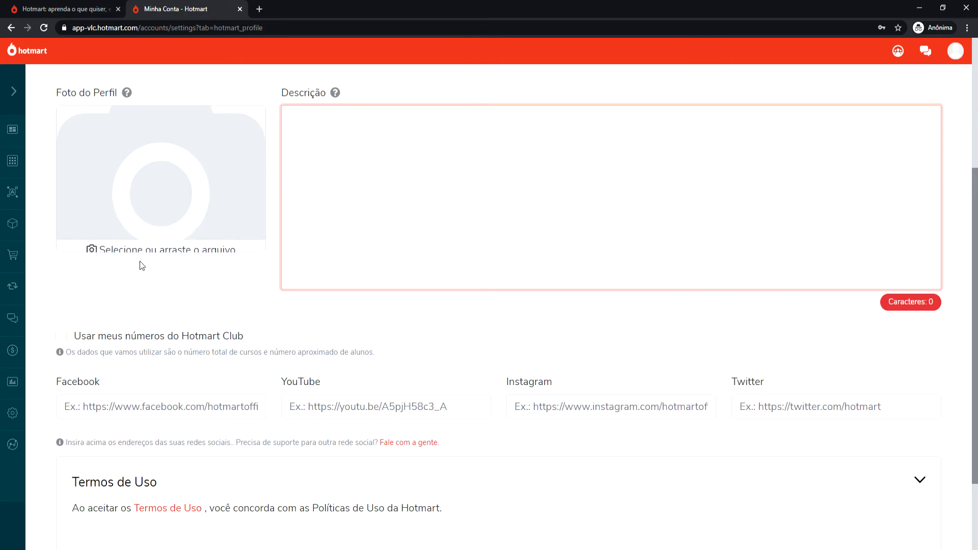
scroll(413, 179, "up", 2)
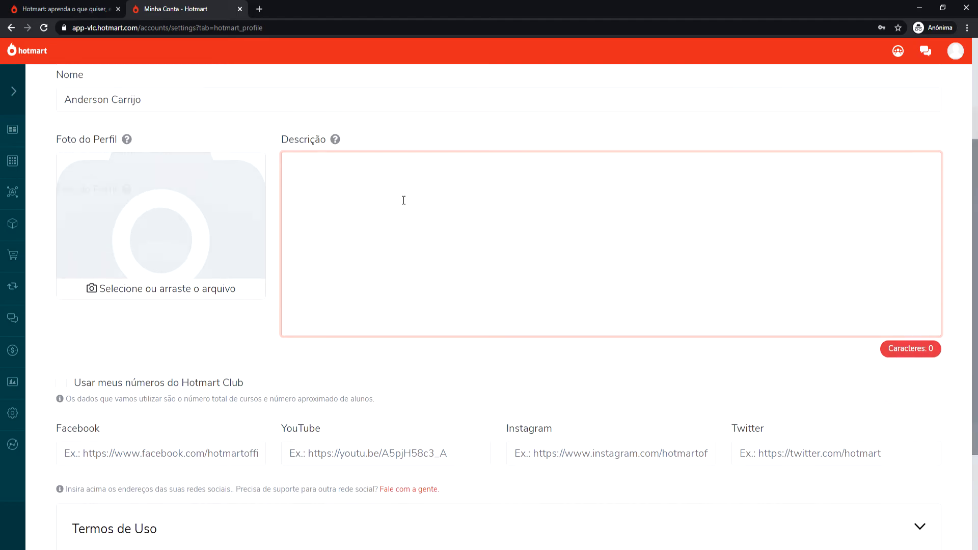
Review the account's basic profile fields, including avatar, website, description and language, and check the available time zone options.
scroll(336, 280, "up", 2)
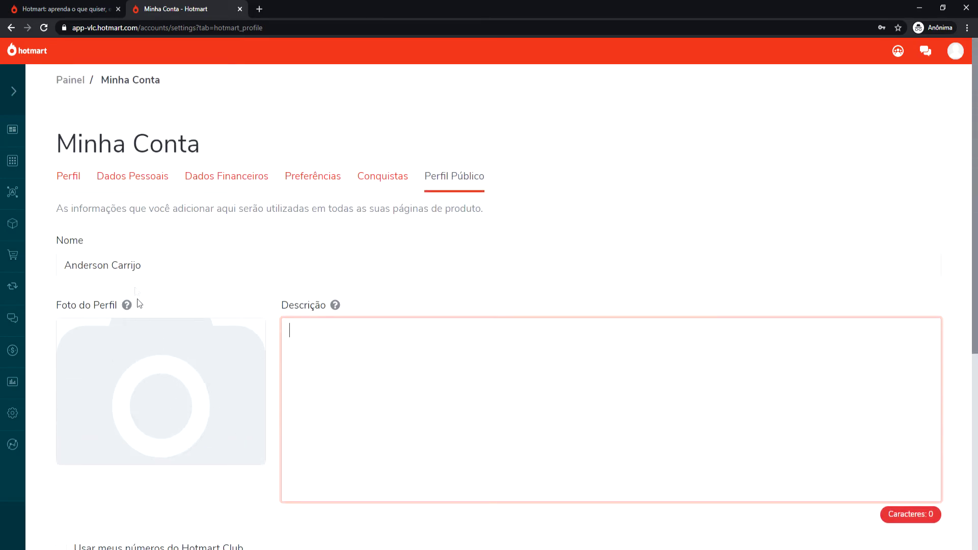
left_click(63, 183)
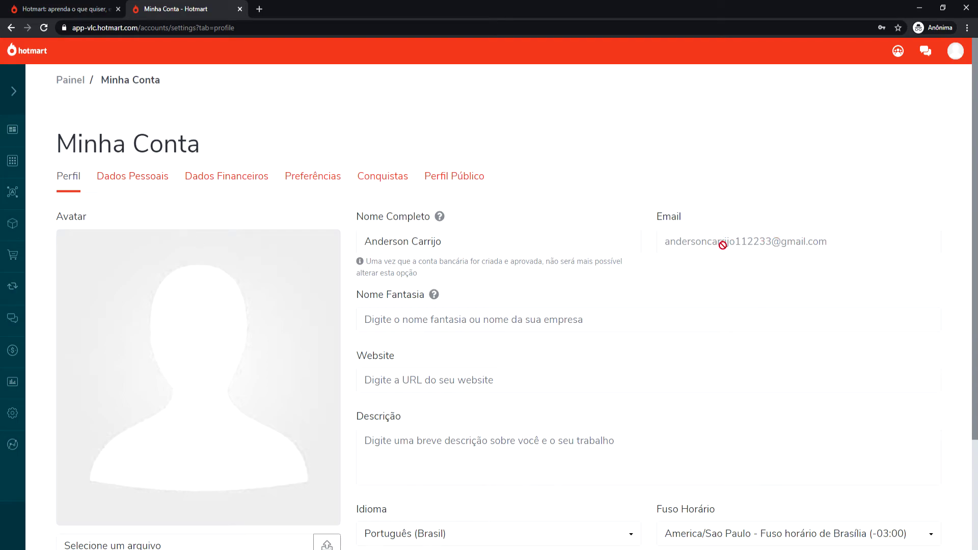
scroll(714, 252, "down", 3)
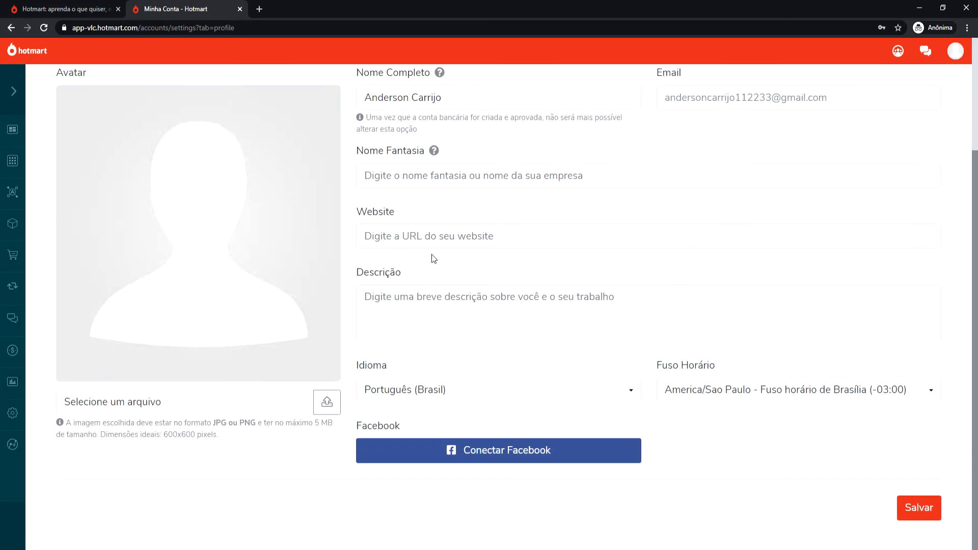
scroll(389, 312, "up", 1)
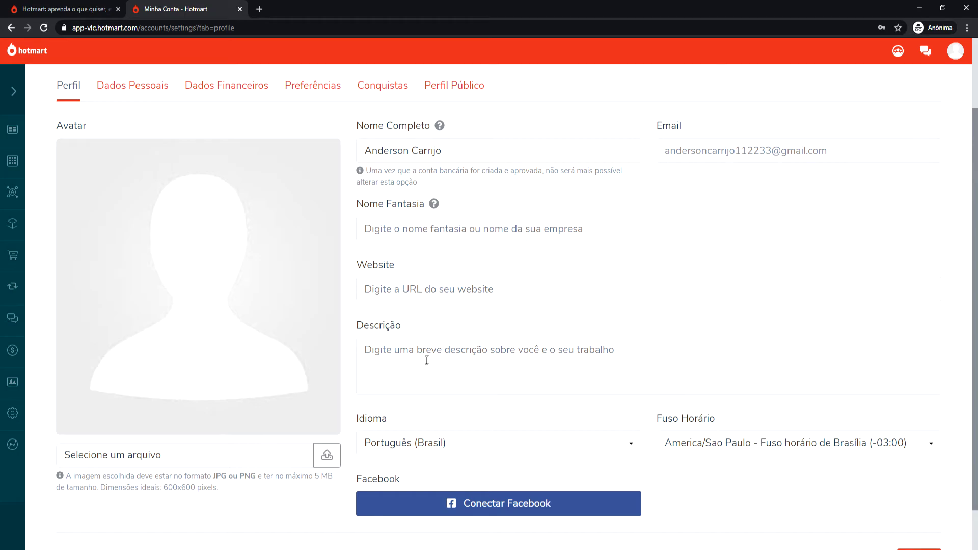
scroll(428, 359, "down", 1)
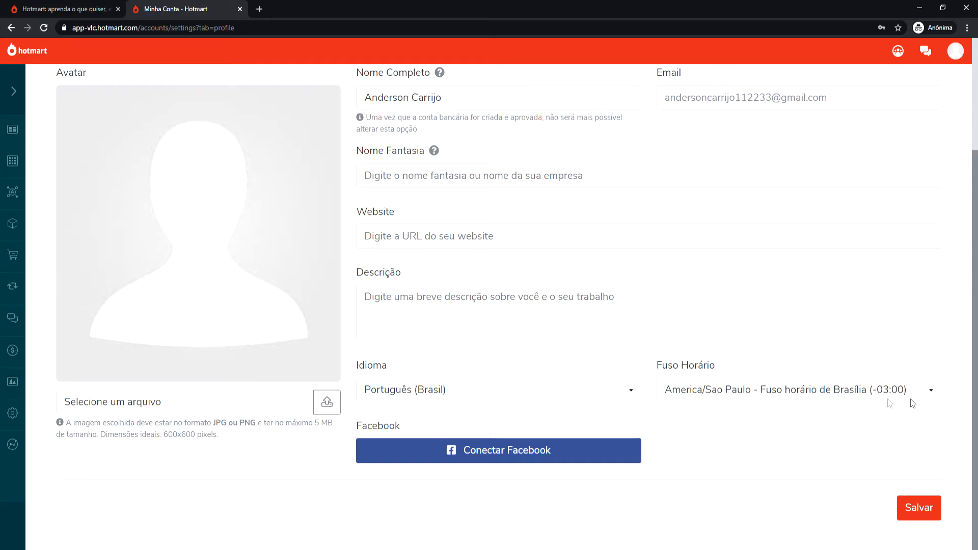
left_click(932, 395)
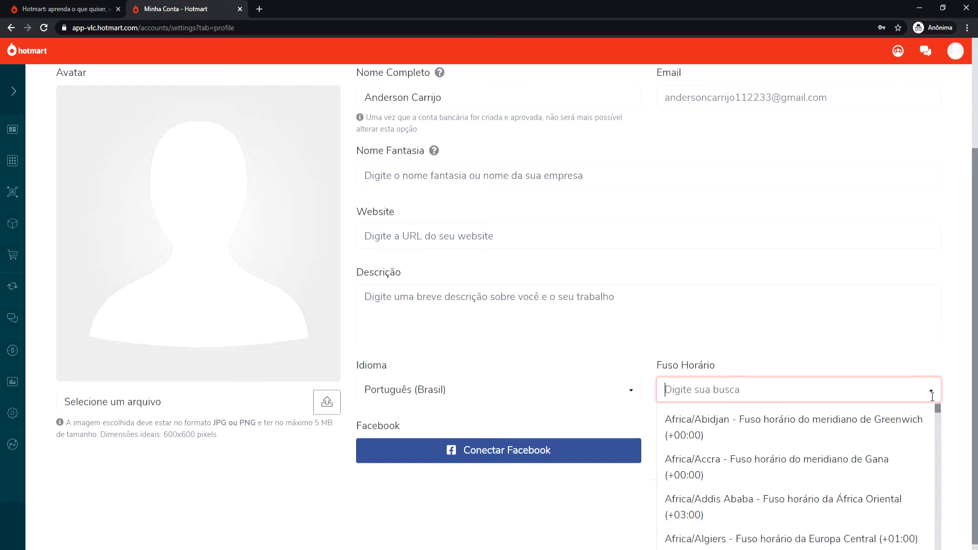
left_click(477, 421)
scroll(326, 402, "up", 3)
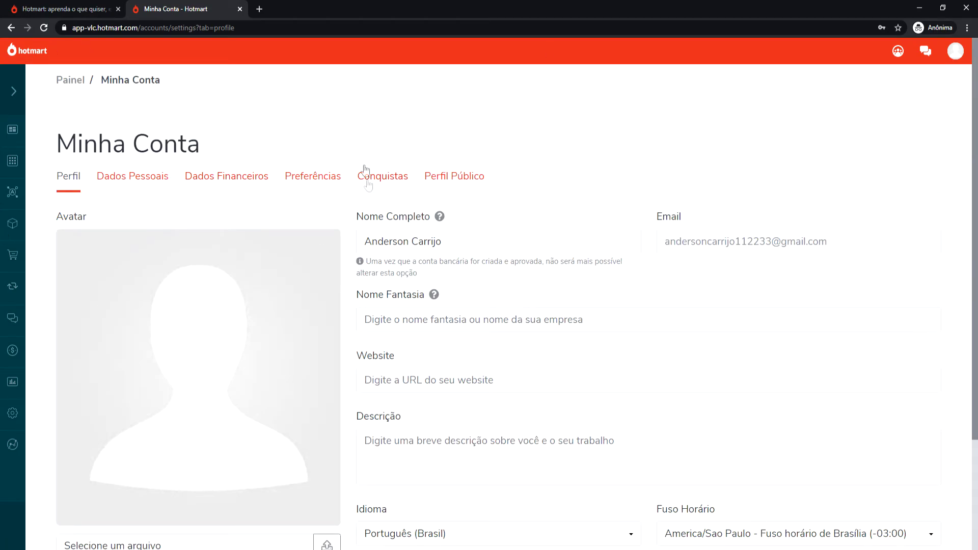
Open the affiliate market and browse the products recommended for first sales and their commissions.
mouse_move(12, 134)
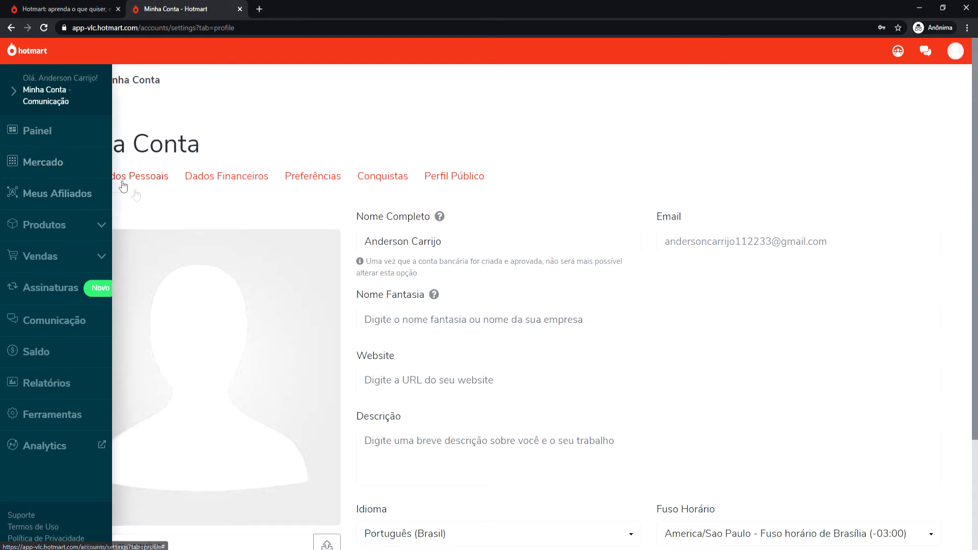
left_click(56, 175)
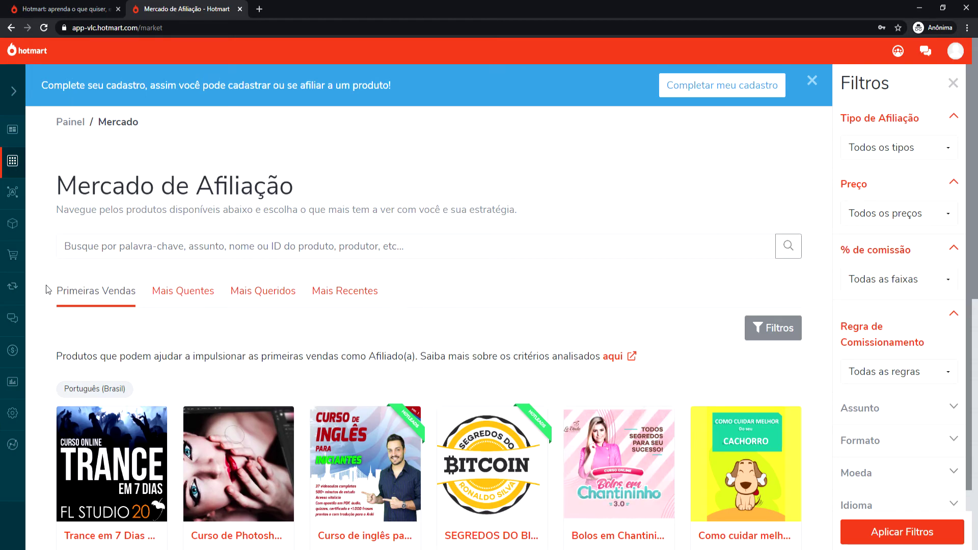
scroll(159, 327, "down", 6)
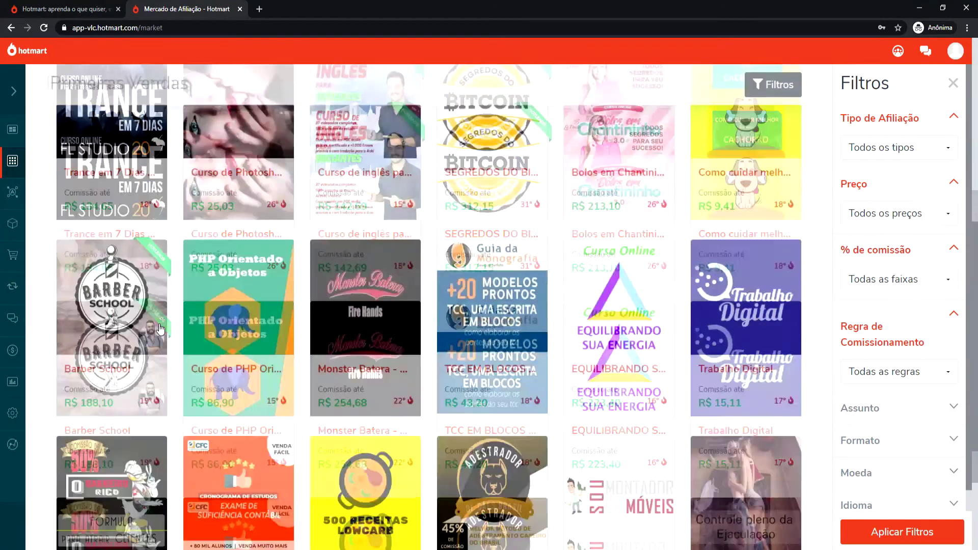
scroll(242, 344, "up", 1)
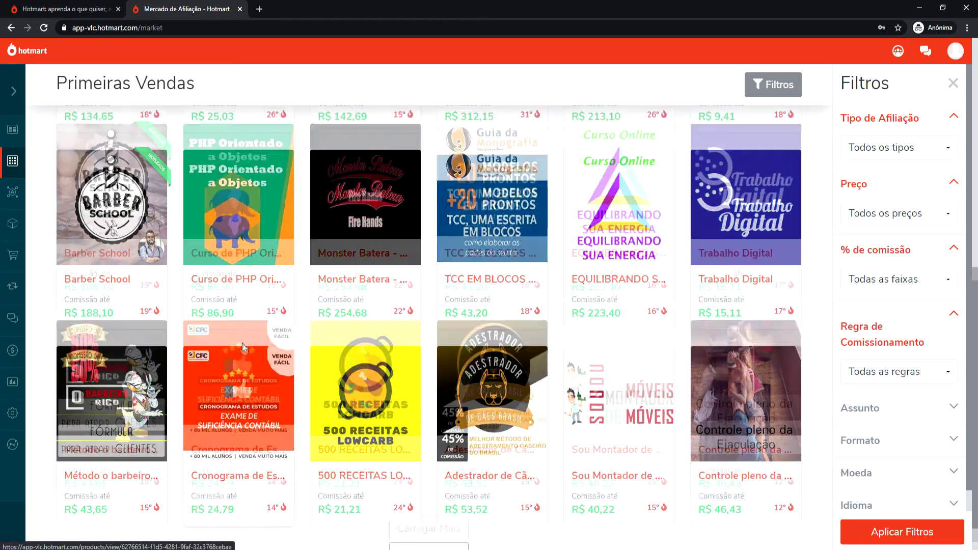
scroll(242, 344, "up", 6)
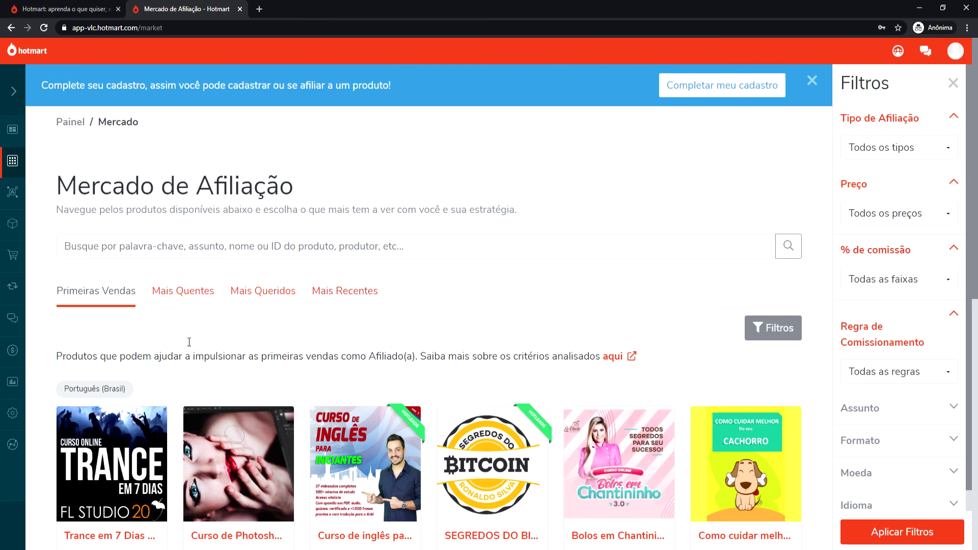
scroll(216, 259, "down", 3)
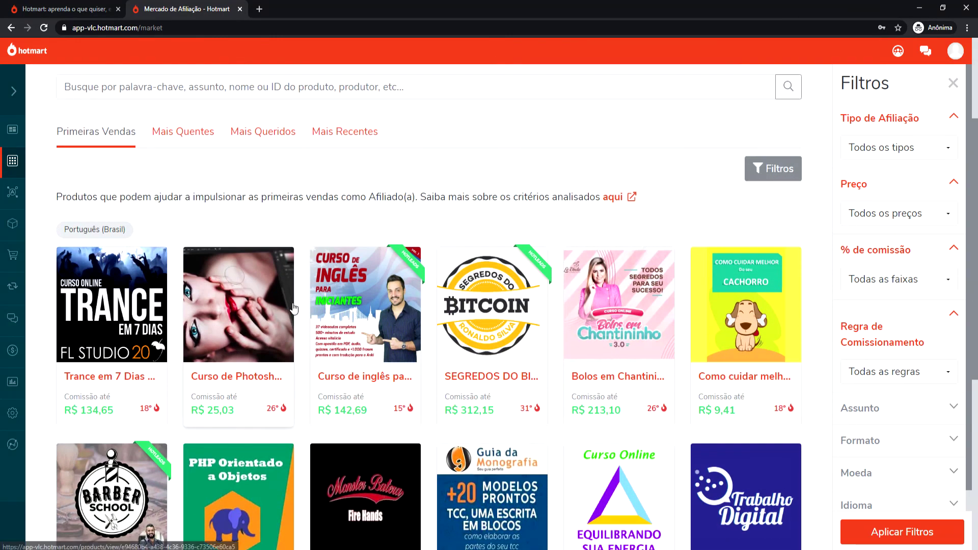
scroll(188, 271, "up", 3)
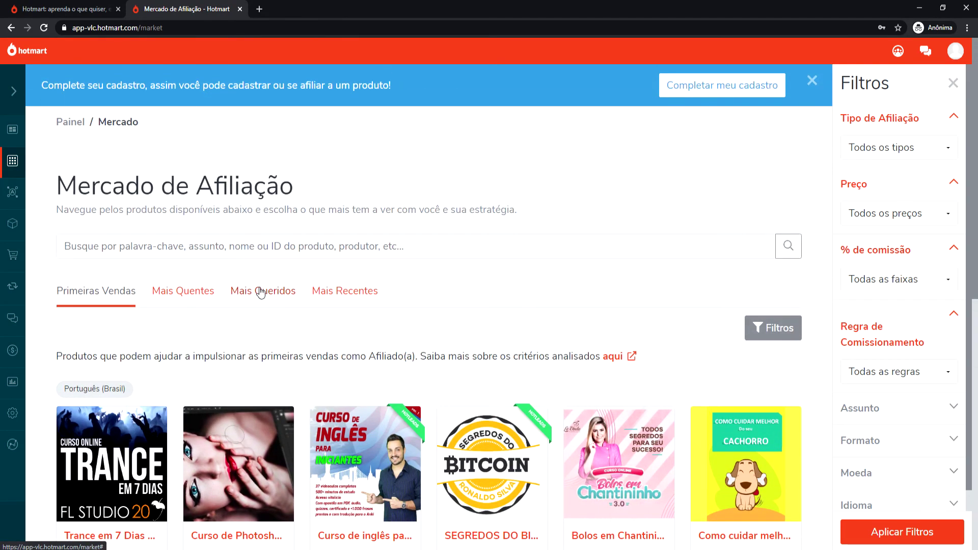